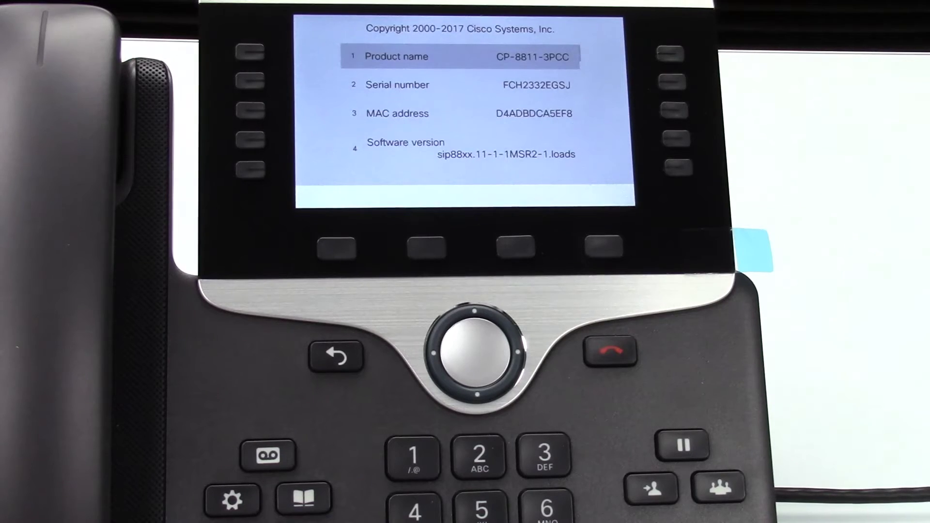
Step: Return the phone to its home screen and scroll its settings list down to Status
{"action": "left_click", "coordinate": [336, 356]}
{"action": "left_click", "coordinate": [336, 356]}
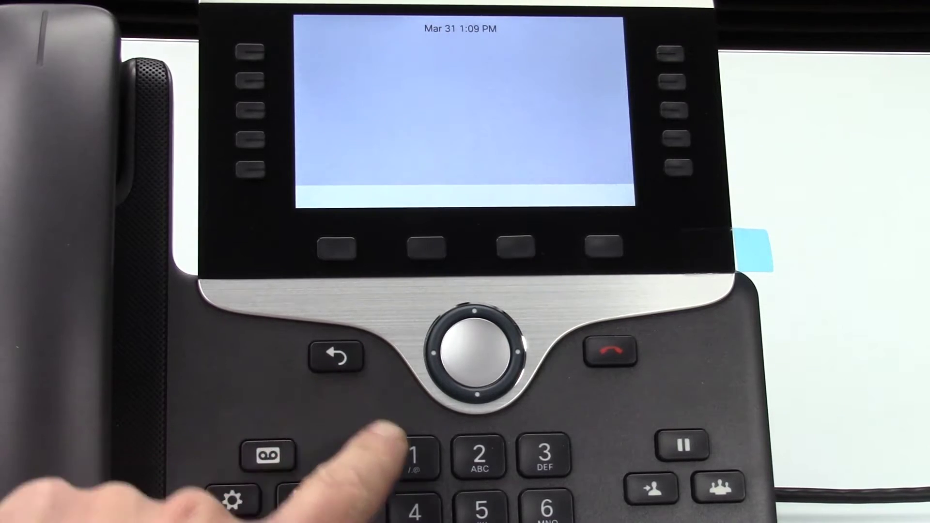
{"action": "left_click", "coordinate": [238, 499]}
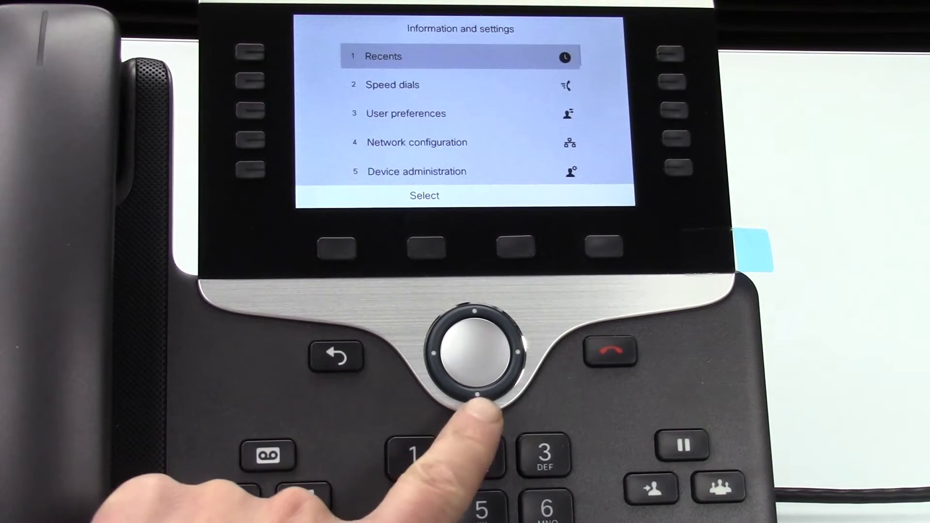
{"action": "left_click", "coordinate": [474, 392]}
{"action": "left_click", "coordinate": [475, 391]}
{"action": "left_click", "coordinate": [475, 392]}
{"action": "left_click", "coordinate": [475, 392]}
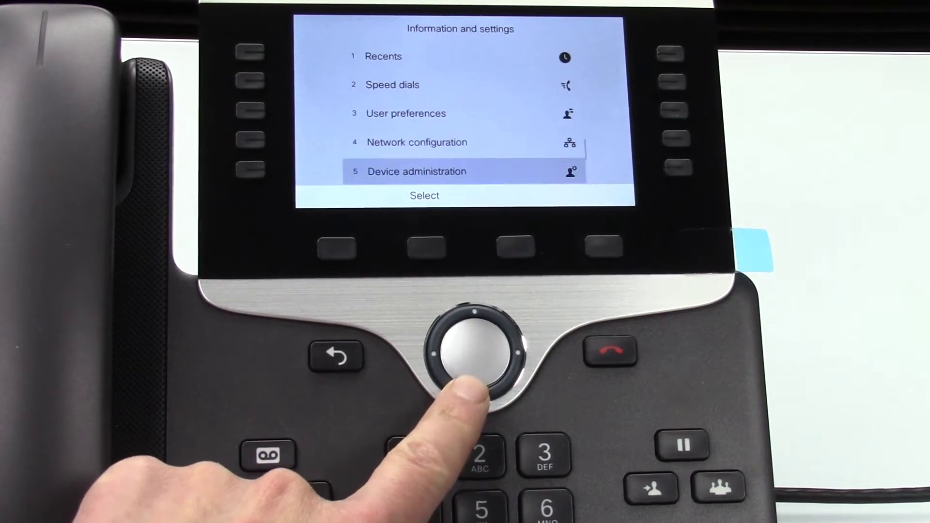
{"action": "left_click", "coordinate": [474, 392]}
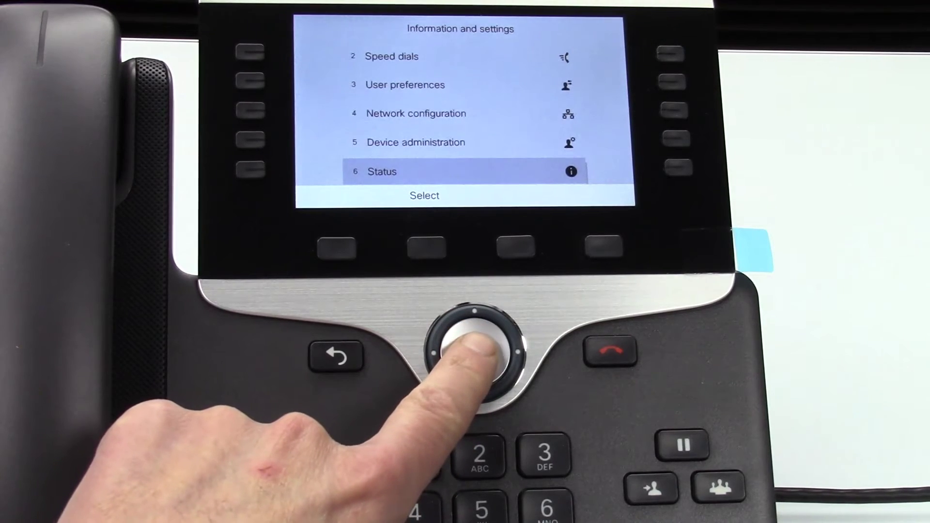
Step: Open Status > Network status > IPv4 status to show the phone's IP 192.168.51.10
{"action": "left_click", "coordinate": [477, 351]}
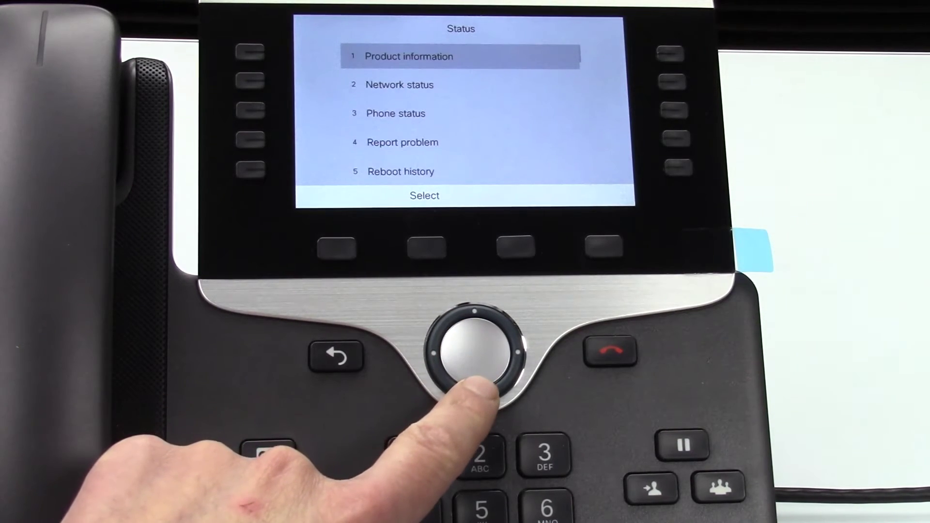
{"action": "left_click", "coordinate": [475, 392]}
{"action": "left_click", "coordinate": [477, 351]}
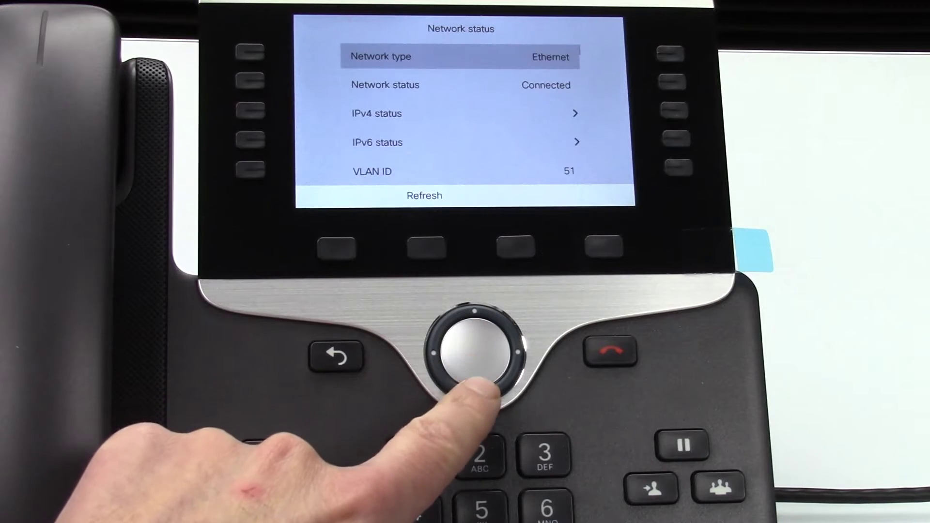
{"action": "left_click", "coordinate": [475, 391]}
{"action": "left_click", "coordinate": [475, 391]}
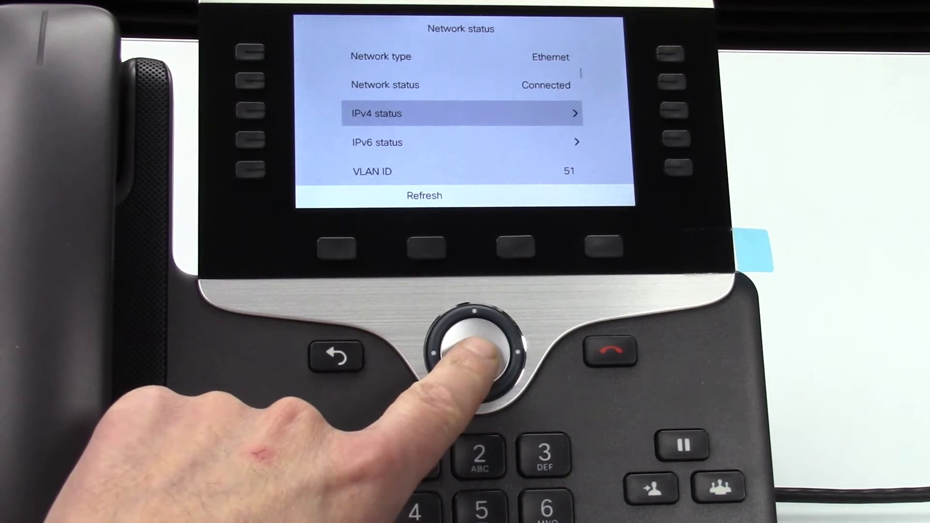
{"action": "left_click", "coordinate": [477, 351]}
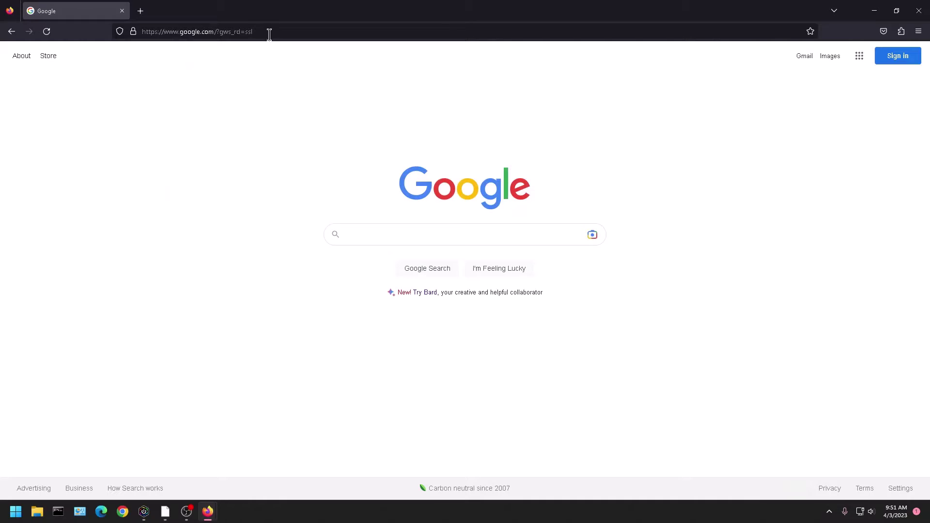
Step: Replace the Firefox address with 'cisco', load Cisco.com and begin signing in to the Cisco account
{"action": "double_click", "coordinate": [269, 31]}
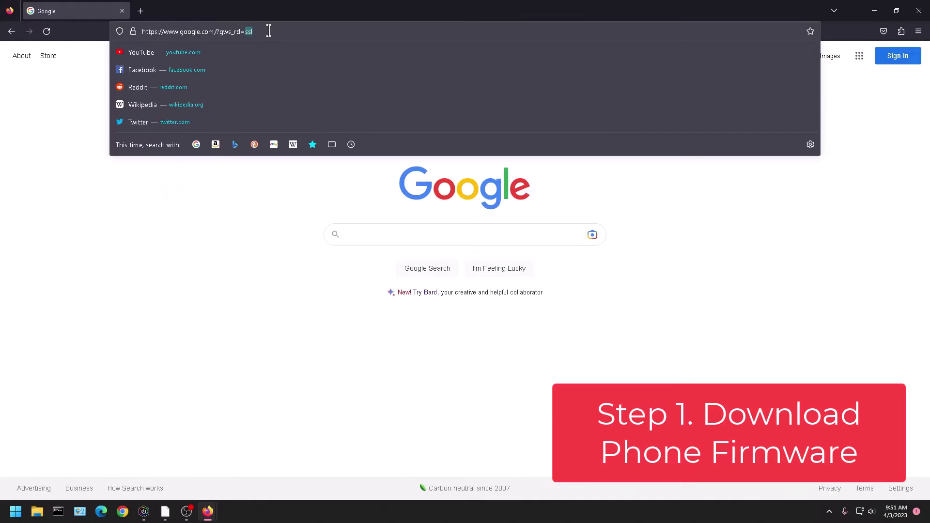
{"action": "key", "text": "ctrl+a"}
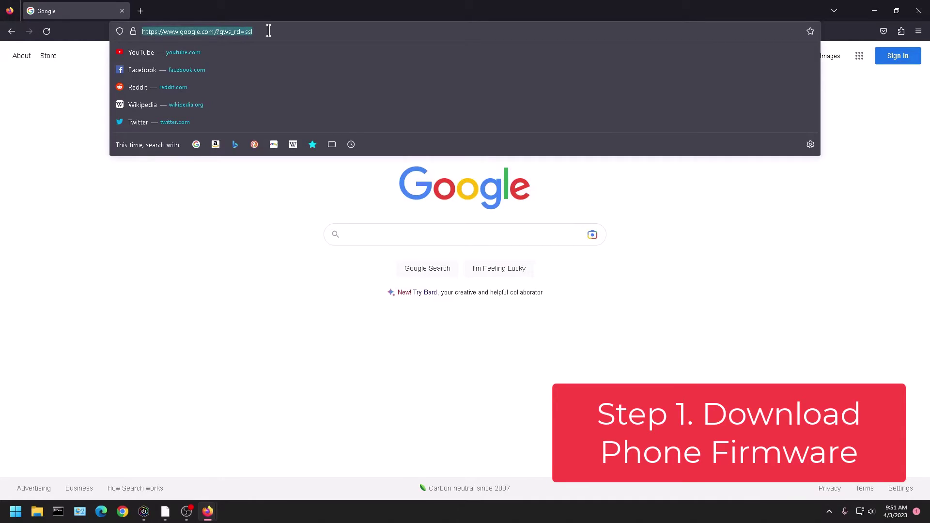
{"action": "type", "text": "cisco.com/"}
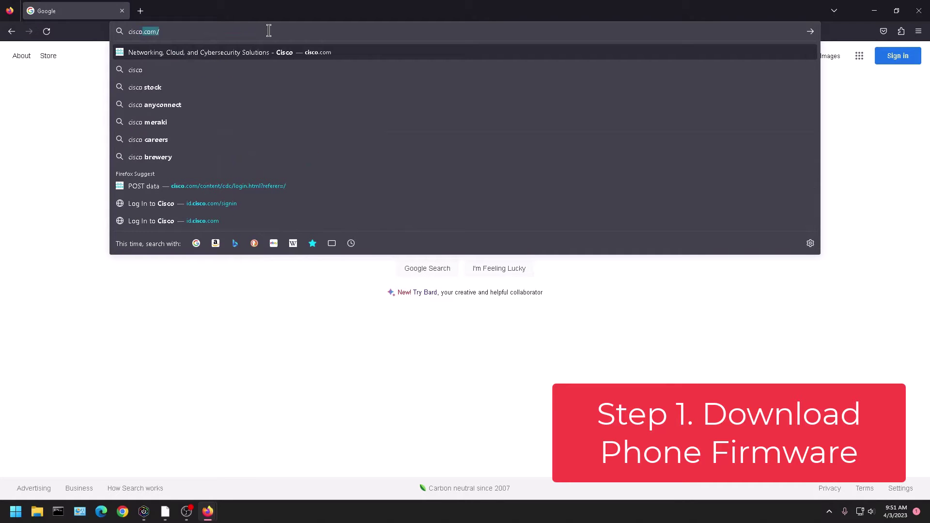
{"action": "key", "text": "Return"}
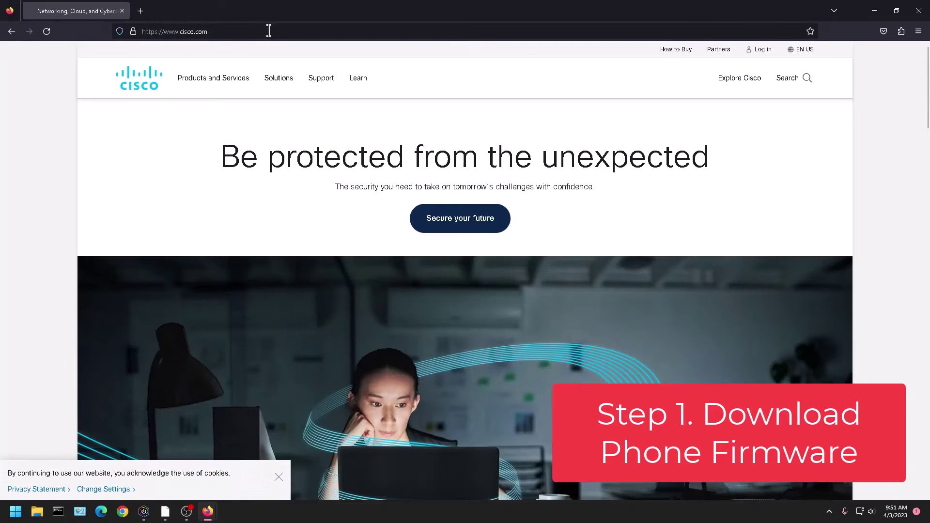
{"action": "left_click", "coordinate": [763, 49]}
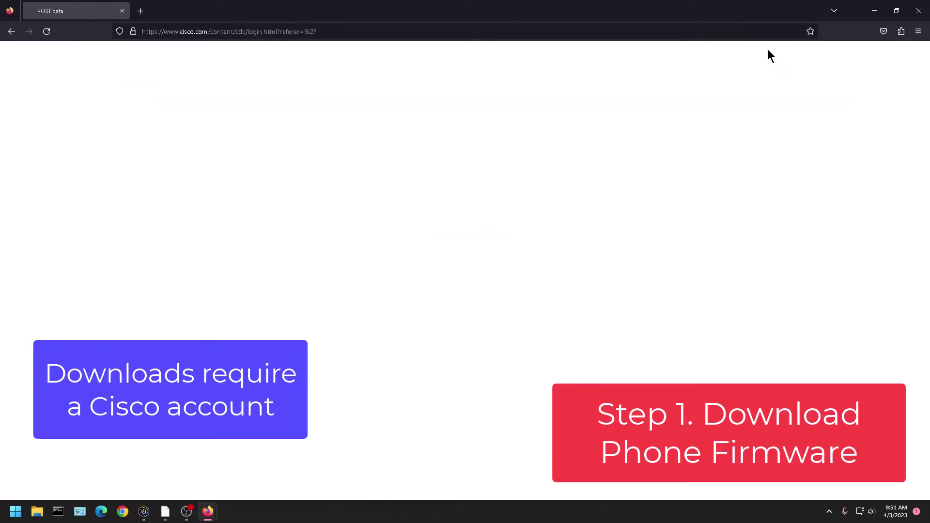
{"action": "left_click", "coordinate": [489, 246]}
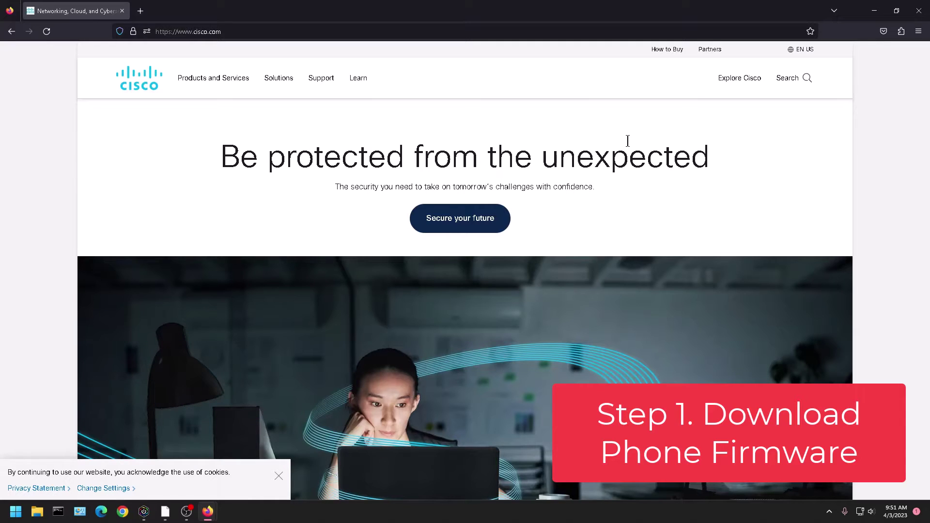
Step: In Support's Software Central, search '8800' and pick IP Phone 8800 Series with Multiplatform Firmware
{"action": "left_click", "coordinate": [320, 80]}
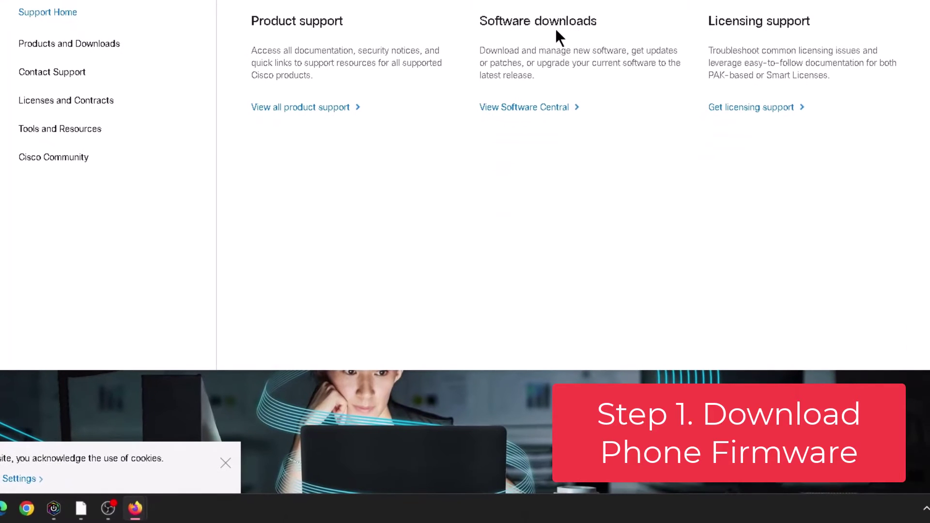
{"action": "left_click", "coordinate": [536, 110]}
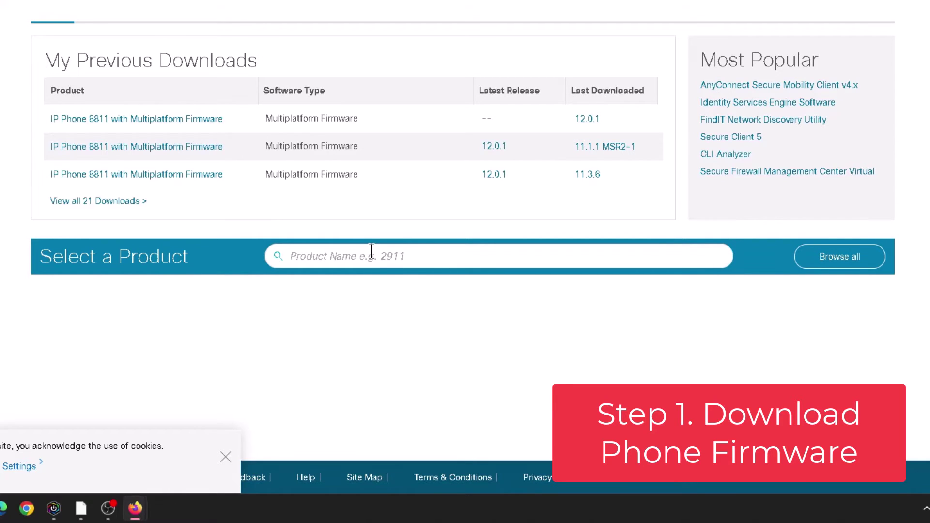
{"action": "left_click", "coordinate": [371, 256]}
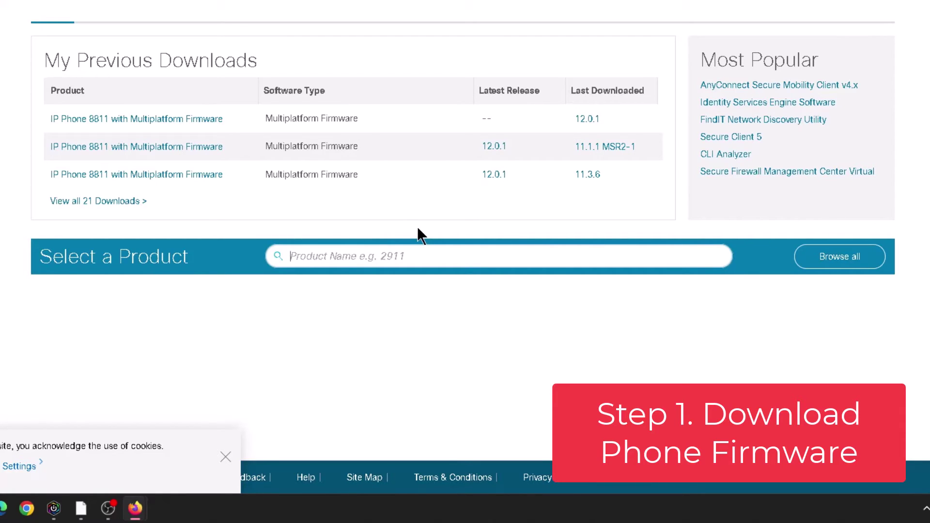
{"action": "type", "text": "8800"}
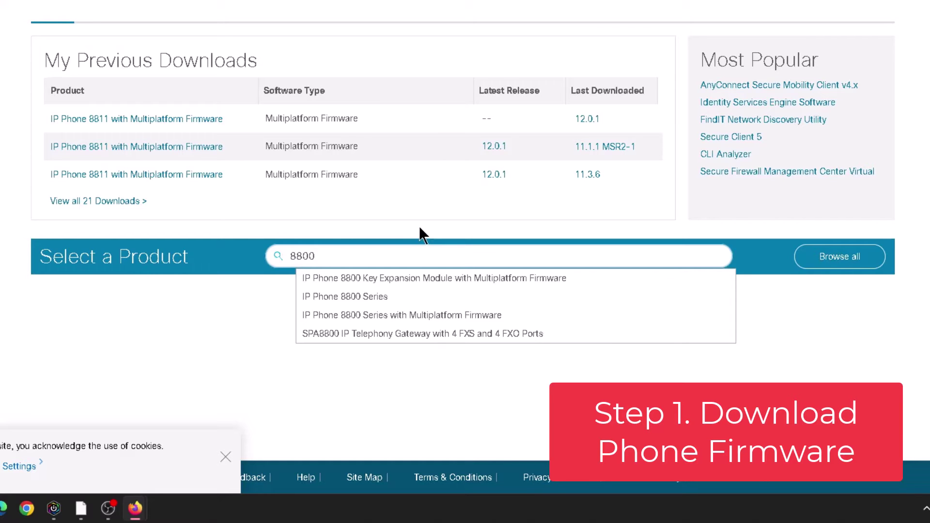
{"action": "left_click", "coordinate": [395, 318]}
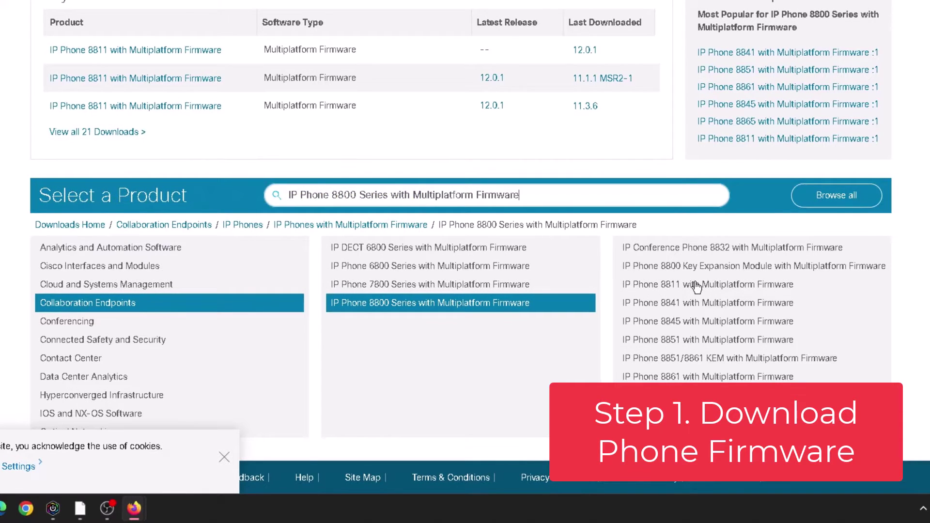
Step: Choose IP Phone 8811 > Multiplatform Firmware, expand MPP v11 and select release 11.3.6
{"action": "left_click", "coordinate": [696, 286]}
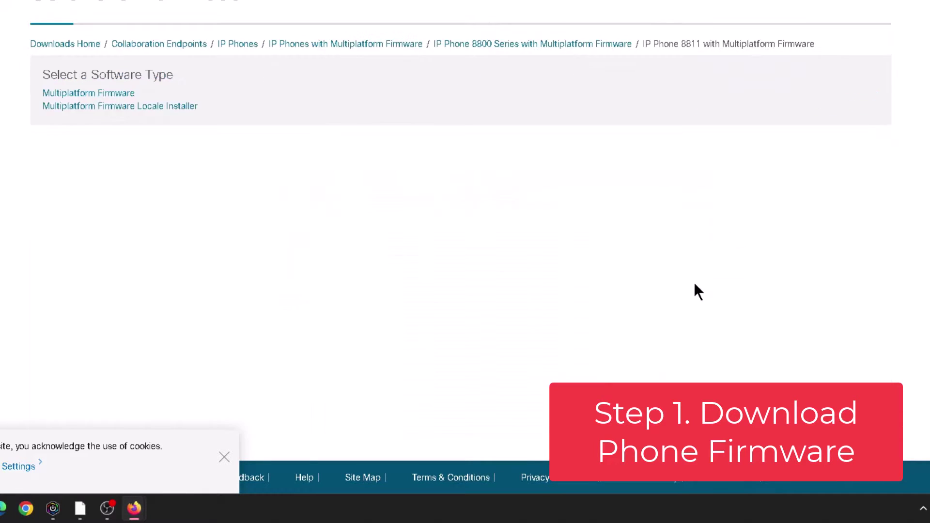
{"action": "left_click", "coordinate": [91, 94]}
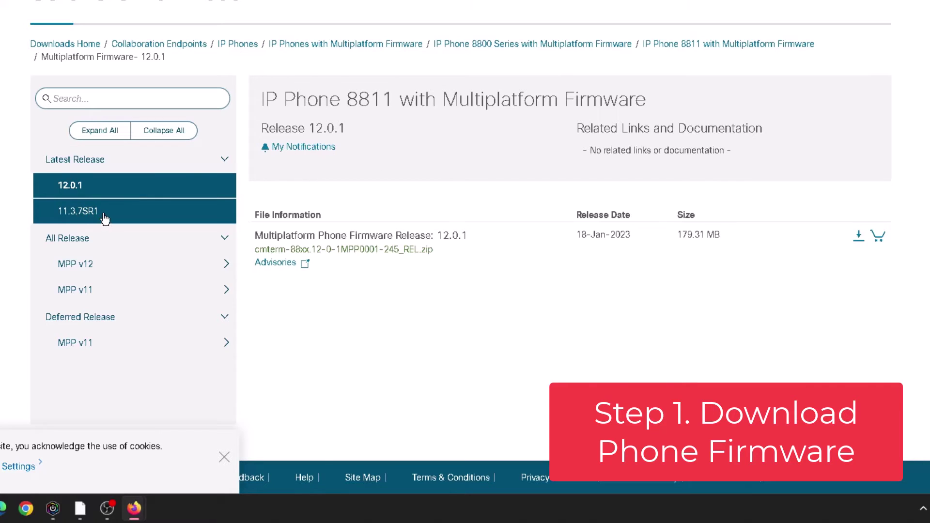
{"action": "left_click", "coordinate": [110, 293]}
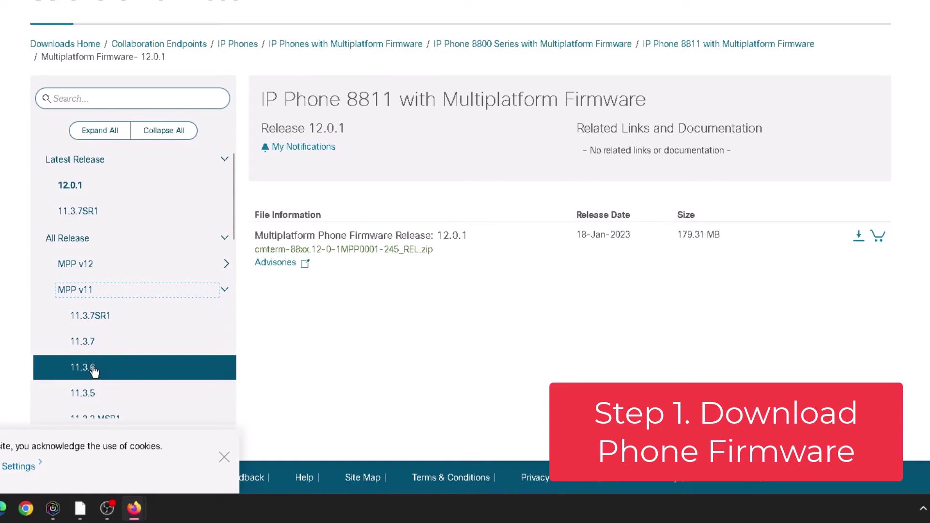
{"action": "left_click", "coordinate": [118, 370]}
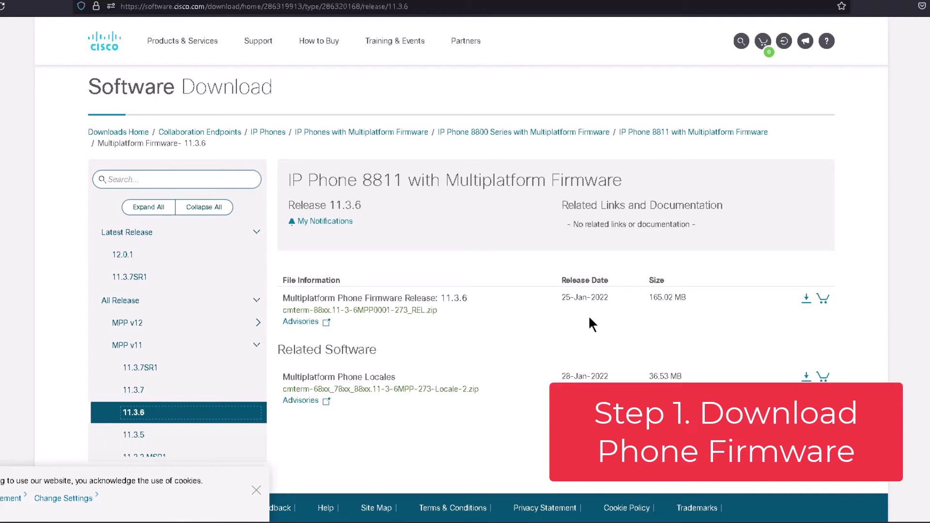
Step: Download cmterm-88xx.11-3-6MPP0001-273_REL.zip after accepting the license agreement
{"action": "left_click", "coordinate": [806, 300]}
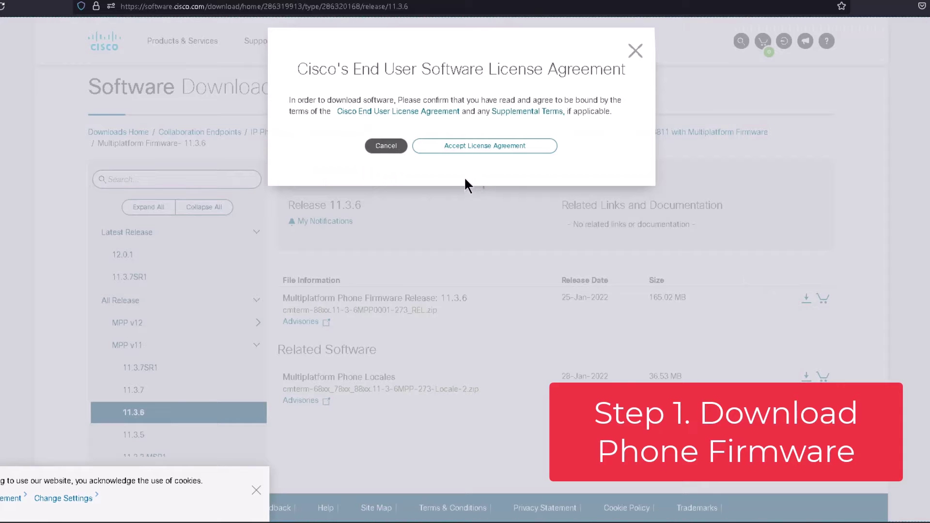
{"action": "left_click", "coordinate": [467, 148]}
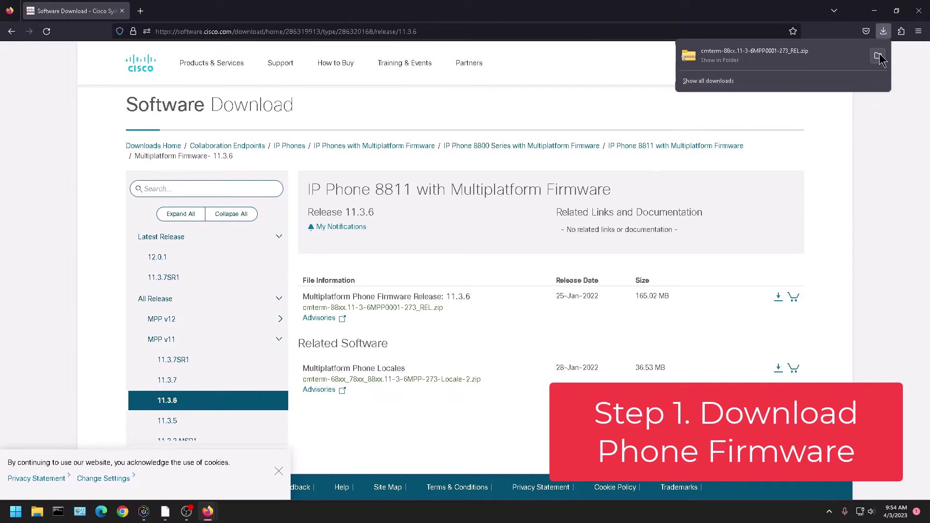
Step: Extract the downloaded 11.3.6 firmware zip into C:\cisco 3pcc via Extract All
{"action": "left_click", "coordinate": [878, 56]}
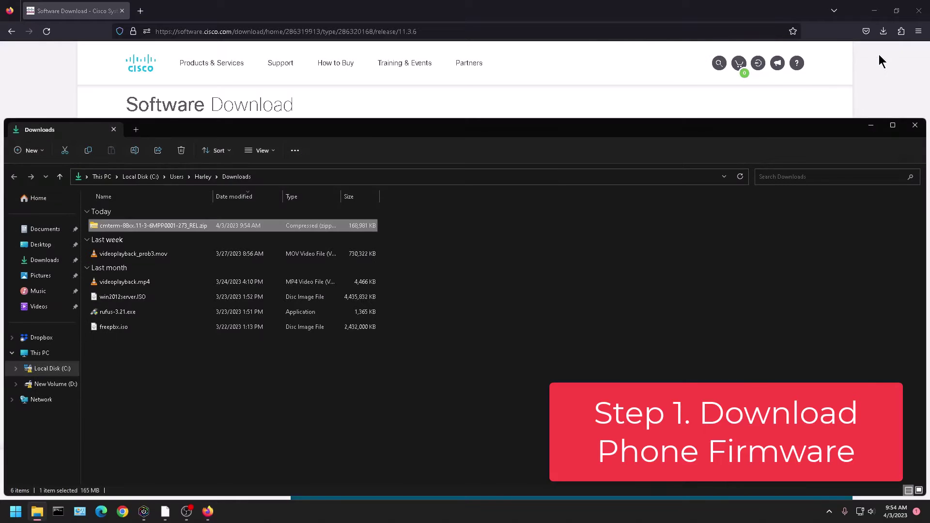
{"action": "right_click", "coordinate": [116, 224]}
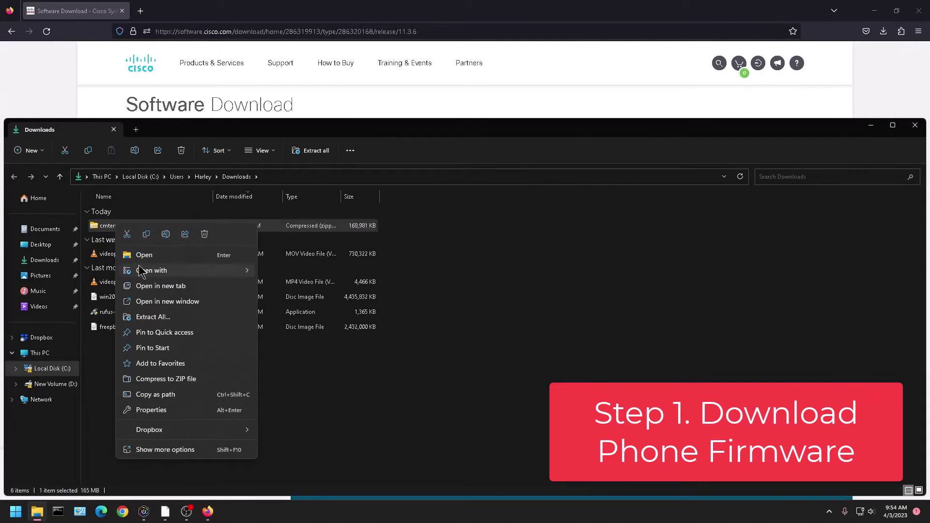
{"action": "left_click", "coordinate": [174, 318]}
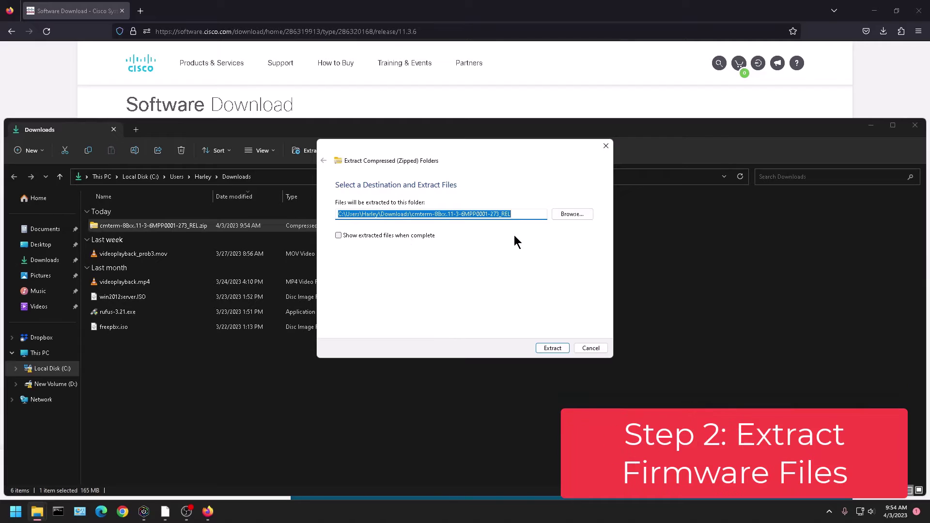
{"action": "left_click", "coordinate": [574, 212]}
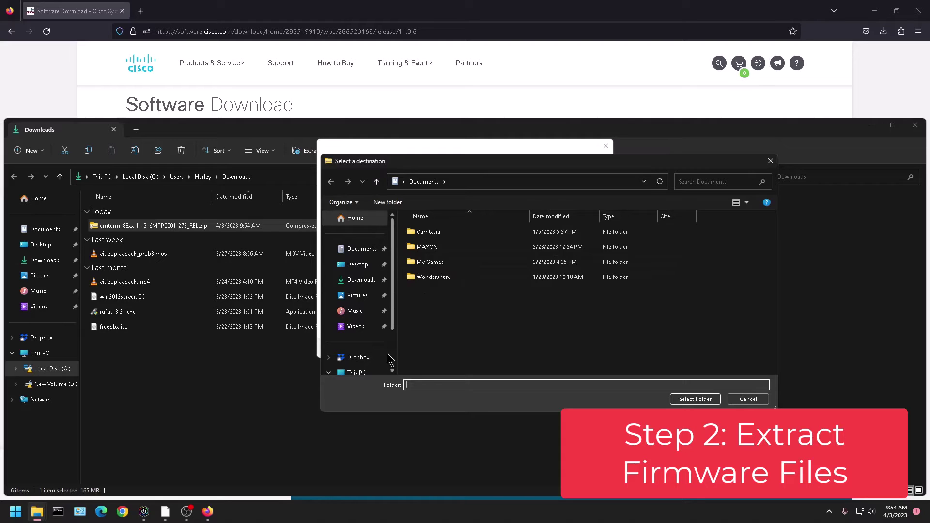
{"action": "left_click", "coordinate": [357, 373]}
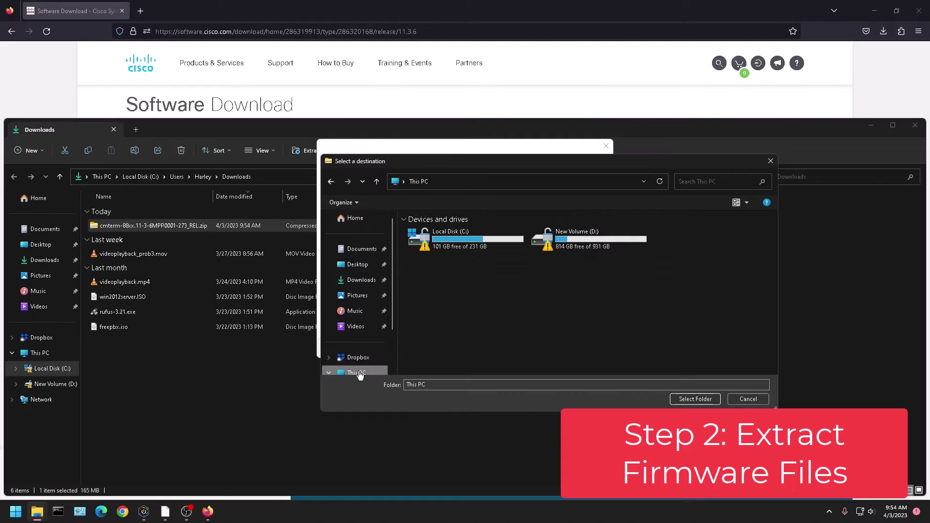
{"action": "double_click", "coordinate": [454, 241]}
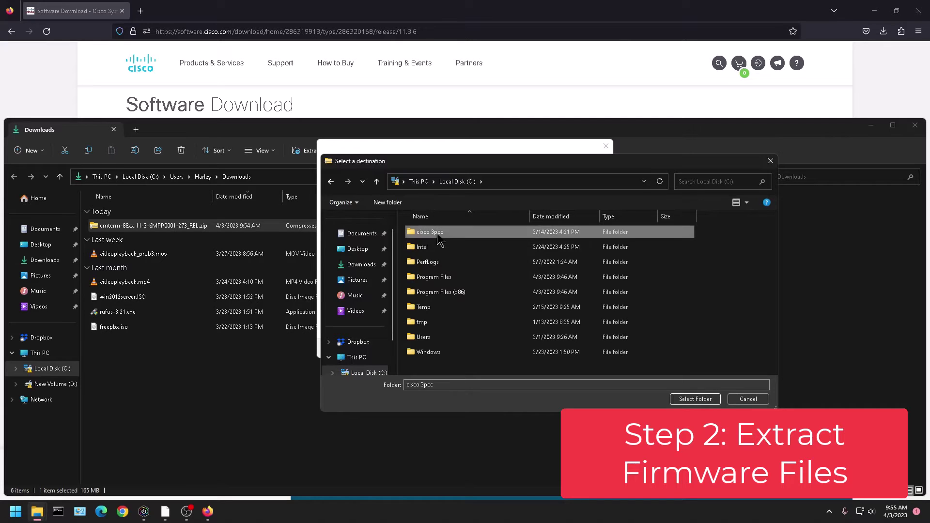
{"action": "double_click", "coordinate": [440, 235]}
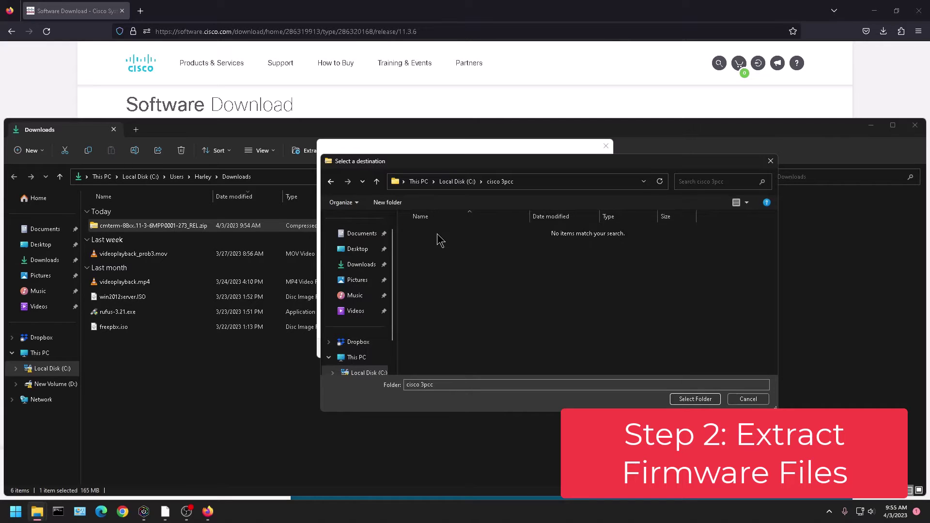
{"action": "left_click", "coordinate": [694, 399]}
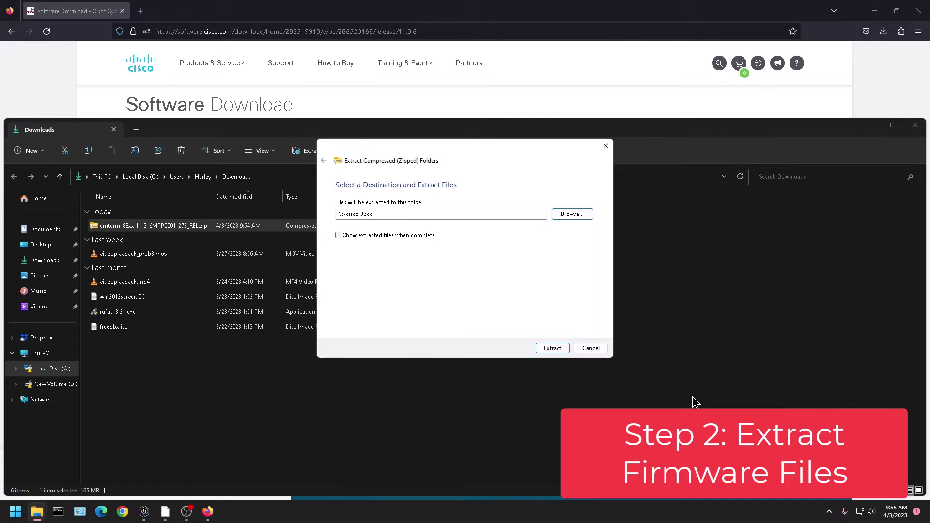
{"action": "left_click", "coordinate": [552, 348]}
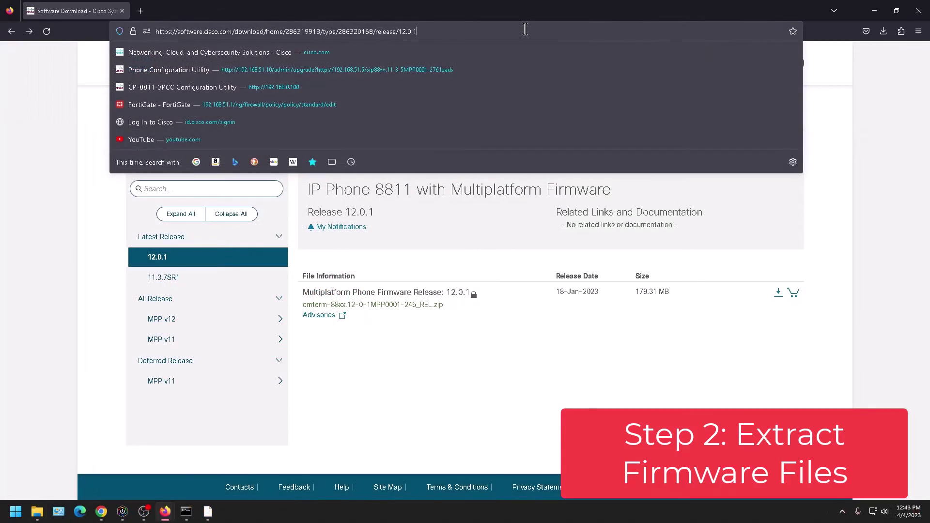
{"action": "key", "text": "ctrl+a"}
{"action": "type", "text": "http://192.168.51.10/admin/upgrade?http://192.168.51.5/"}
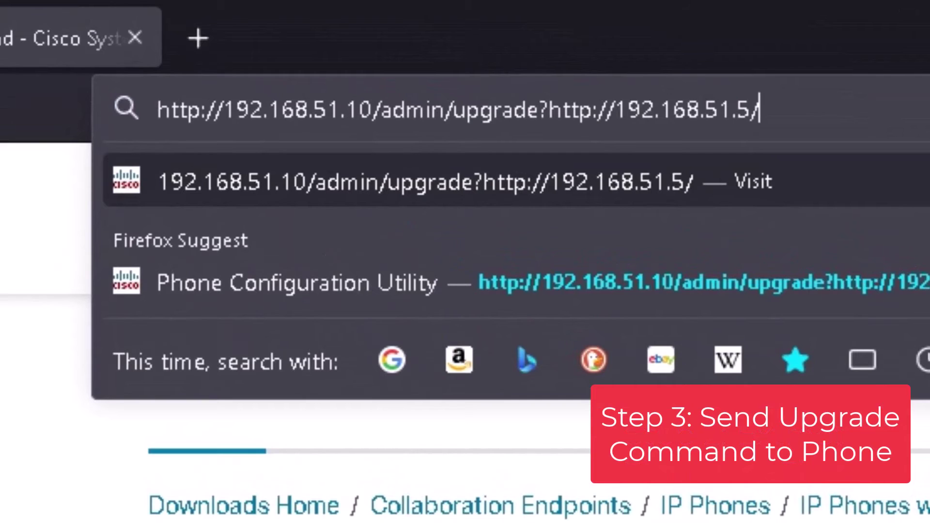
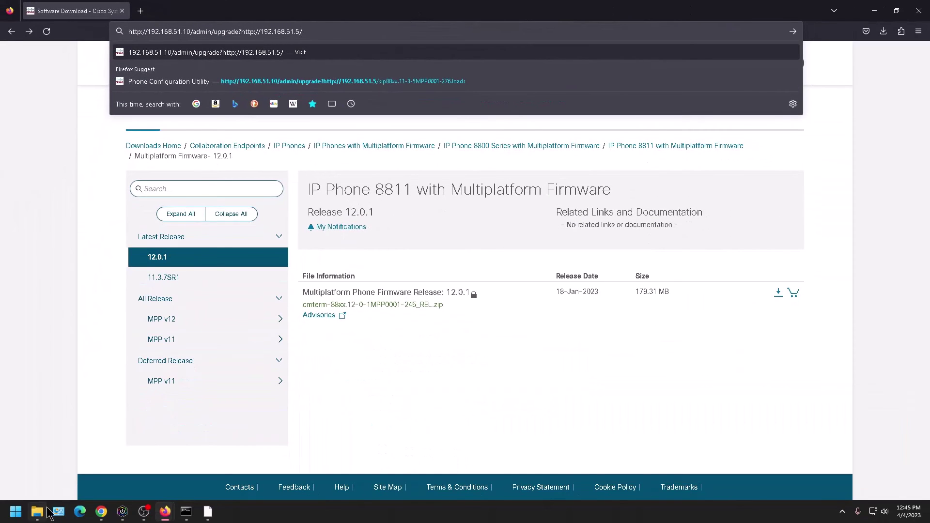
Step: Open File Explorer on the Local Disk (C:) drive
{"action": "left_click", "coordinate": [42, 516]}
{"action": "left_click", "coordinate": [52, 368]}
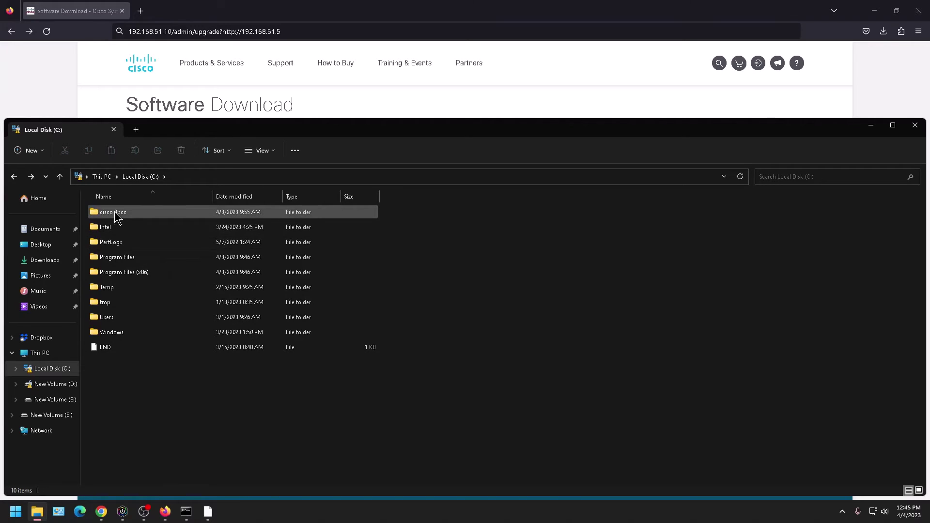
Step: Open the cisco 3pcc folder to find the sip88xx .loads firmware file
{"action": "double_click", "coordinate": [130, 212]}
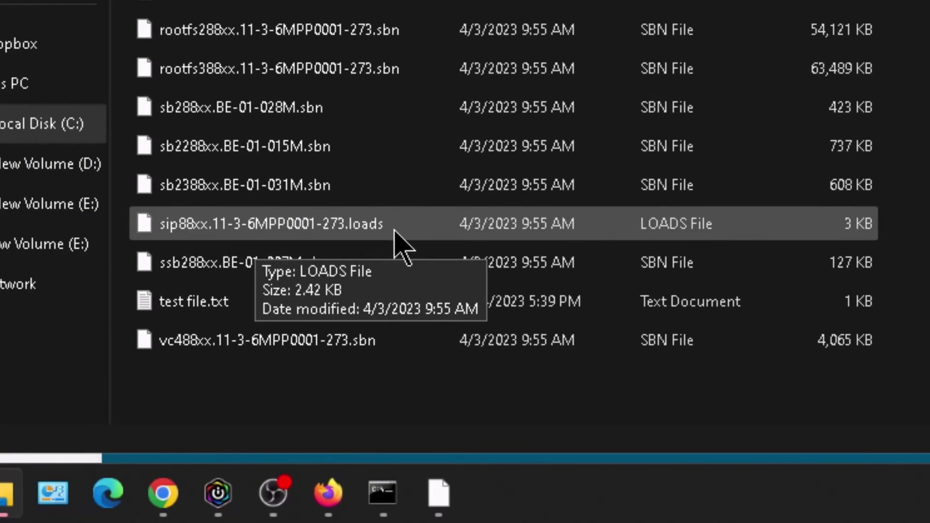
Step: Copy the full name sip88xx.11-3-6MPP0001-273.loads from the file's rename box
{"action": "left_click", "coordinate": [241, 235]}
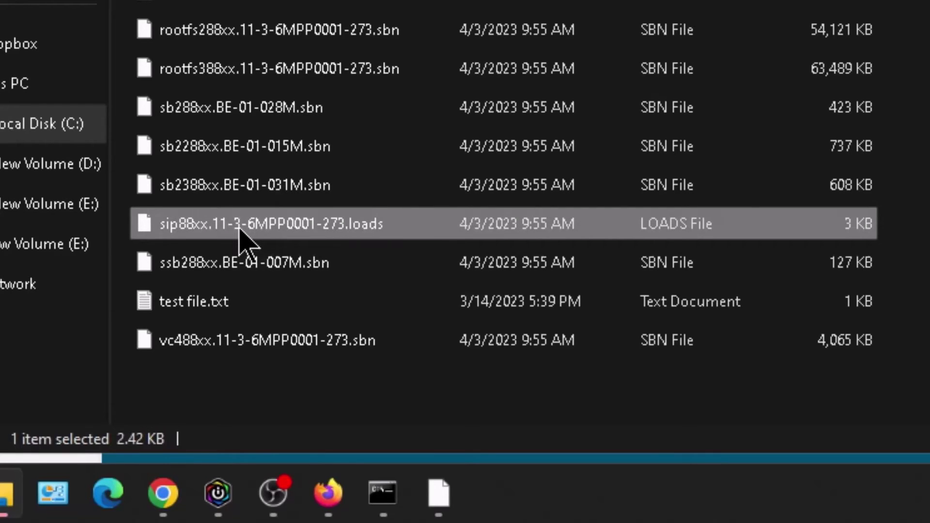
{"action": "left_click", "coordinate": [241, 235]}
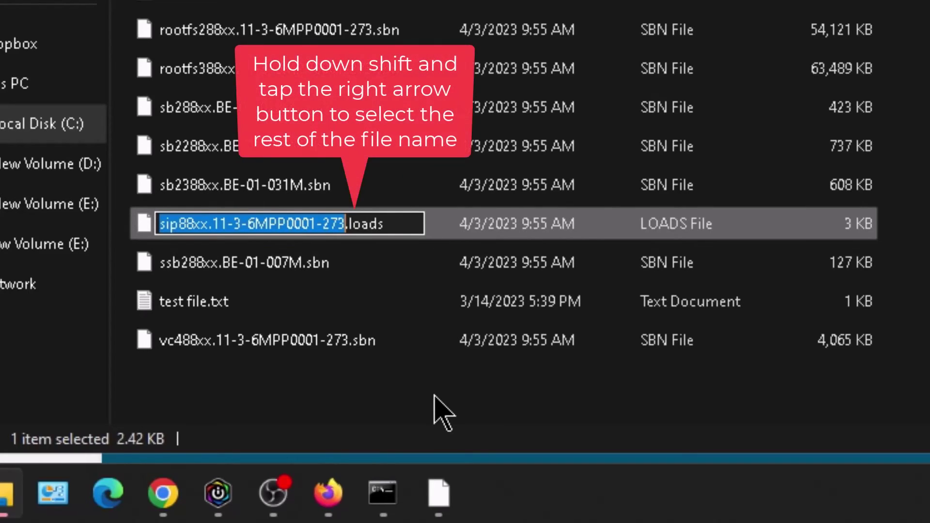
{"action": "key", "text": "shift+Right"}
{"action": "key", "text": "shift+Right"}
{"action": "key", "text": "shift+Right"}
{"action": "key", "text": "shift+Right"}
{"action": "key", "text": "shift+Right"}
{"action": "key", "text": "shift+Right"}
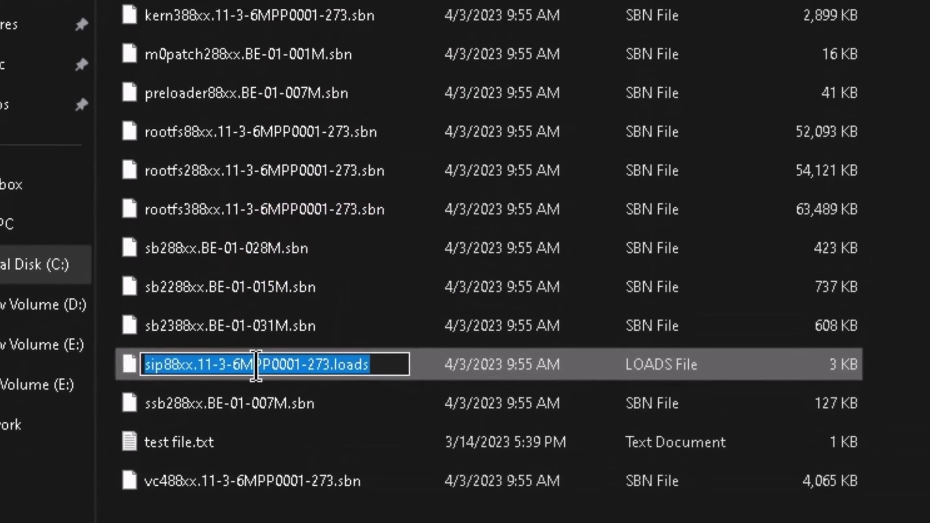
{"action": "right_click", "coordinate": [272, 225]}
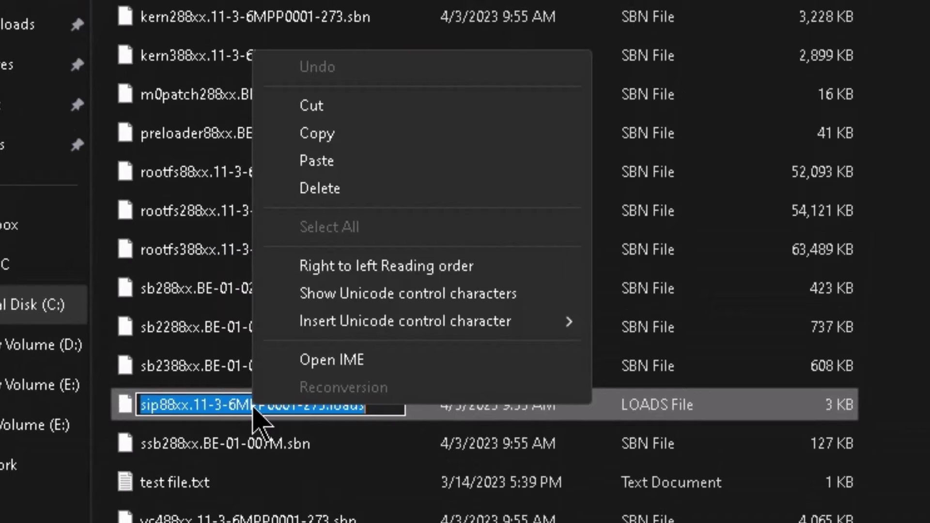
{"action": "left_click", "coordinate": [332, 134]}
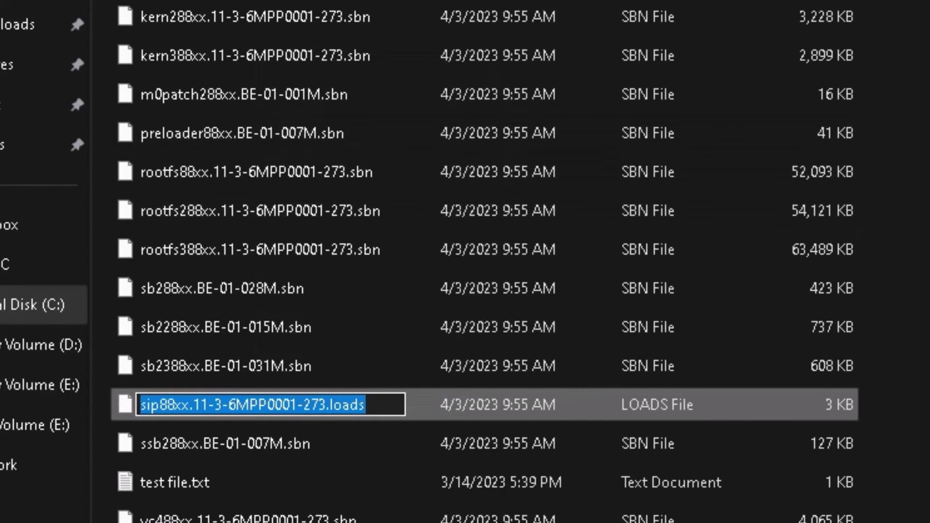
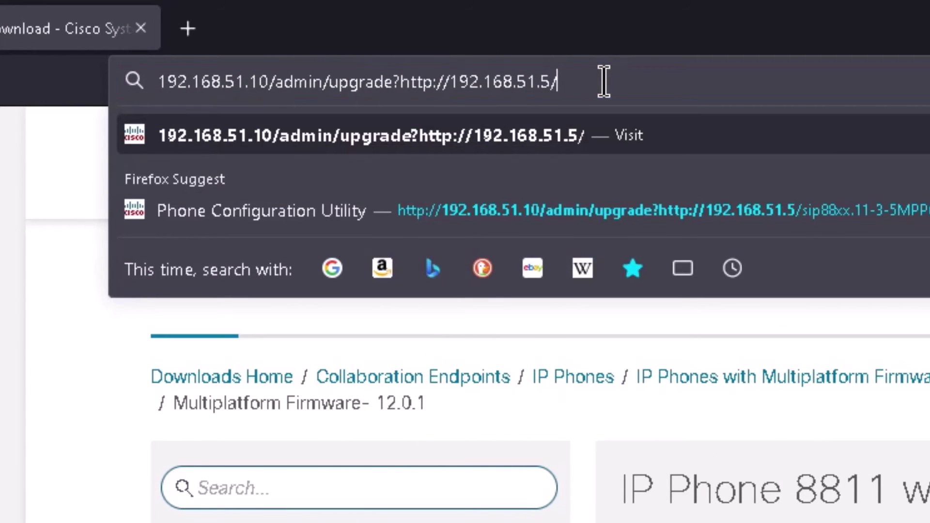
Step: Paste sip88xx.11-3-6MPP0001-273.loads onto the upgrade URL and submit it to the phone
{"action": "right_click", "coordinate": [604, 81]}
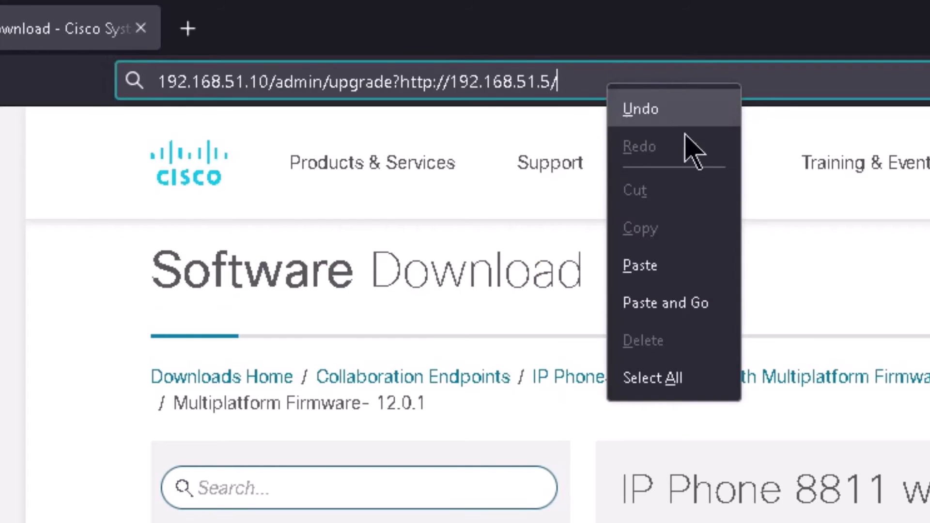
{"action": "left_click", "coordinate": [691, 264]}
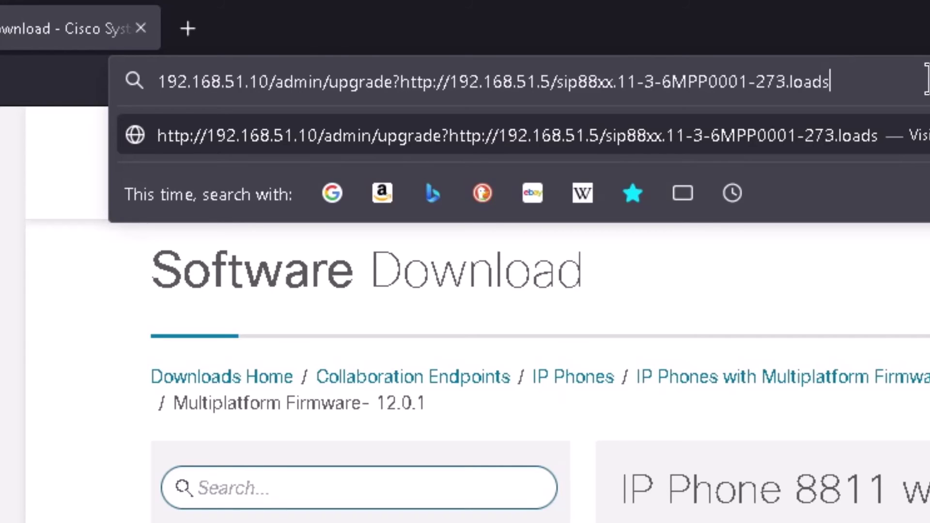
{"action": "key", "text": "Return"}
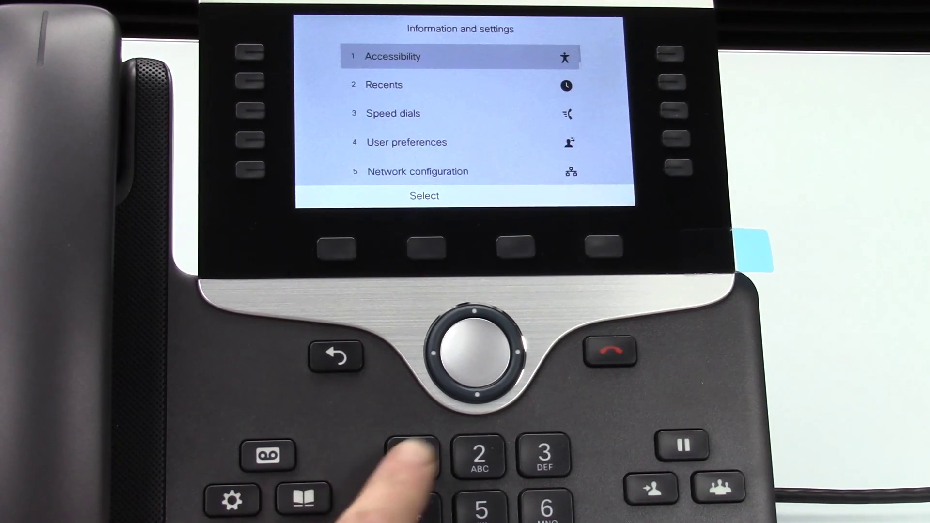
Step: Go down to Status and open Product information to check software version sip88xx.11-3-6MPP0001-273.loads
{"action": "left_click", "coordinate": [478, 393]}
{"action": "left_click", "coordinate": [477, 393]}
{"action": "left_click", "coordinate": [477, 393]}
{"action": "left_click", "coordinate": [478, 393]}
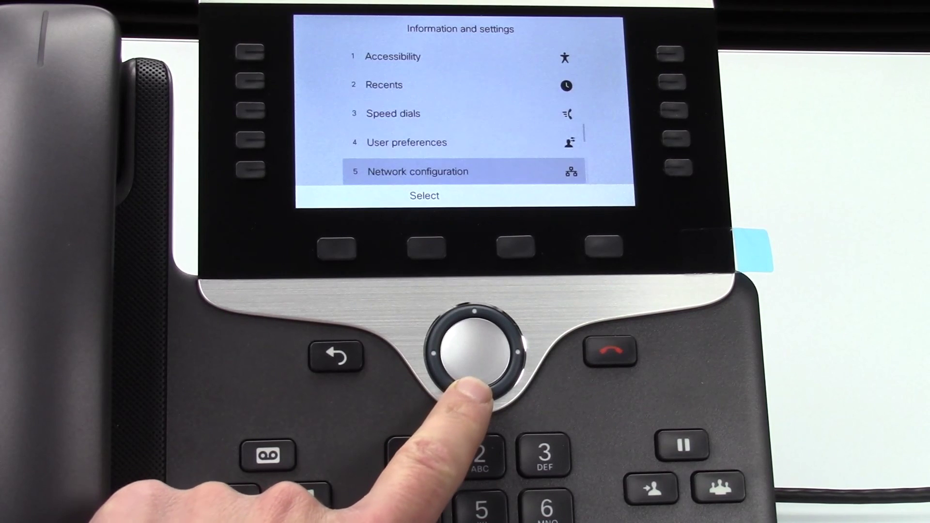
{"action": "left_click", "coordinate": [478, 393]}
{"action": "left_click", "coordinate": [477, 393]}
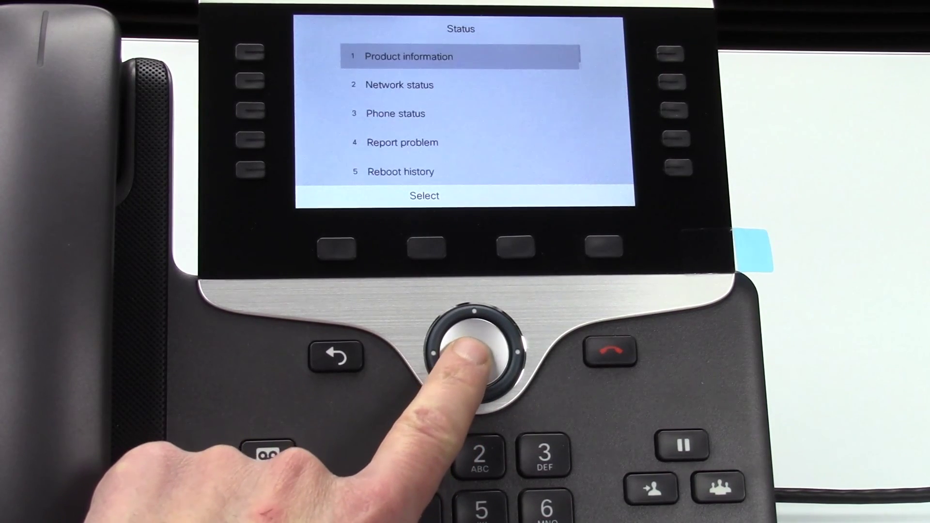
{"action": "left_click", "coordinate": [472, 354]}
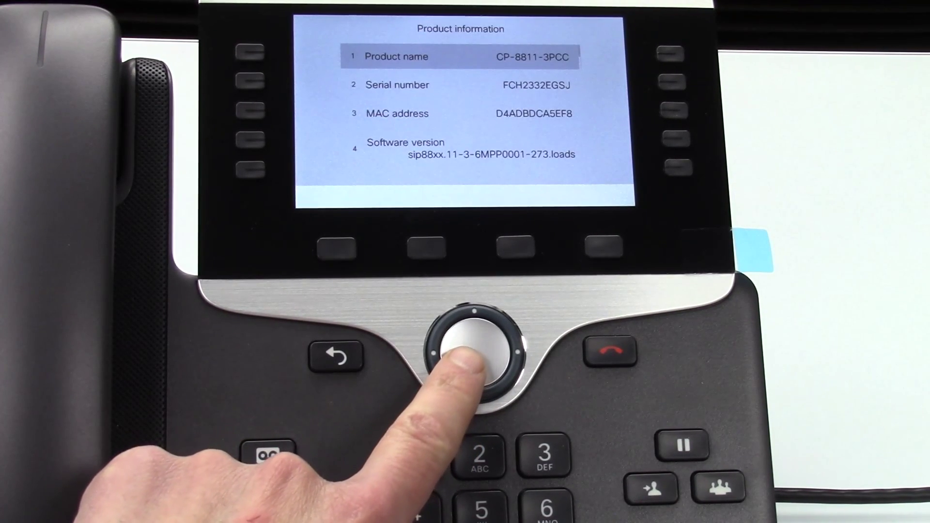